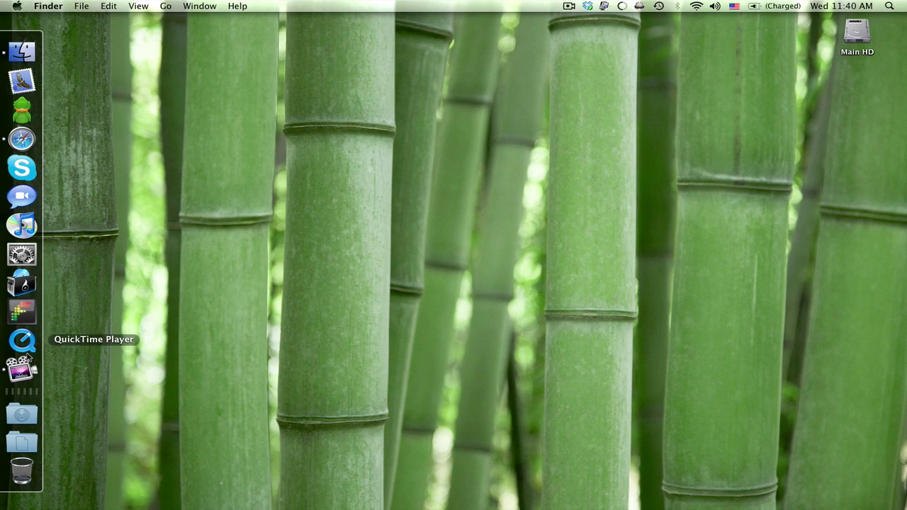
Step: Open Main HD and show the Applications folder's 104 items in a Finder window
{"action": "double_click", "coordinate": [857, 32]}
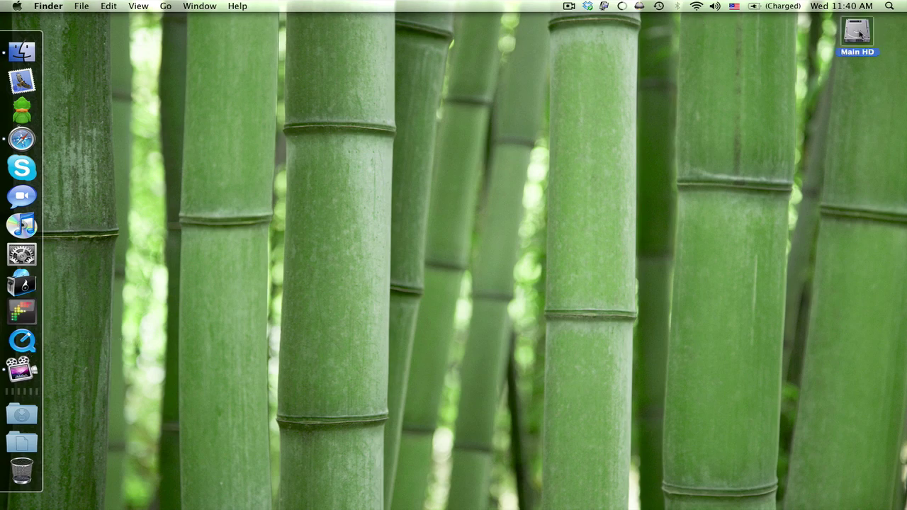
{"action": "left_click", "coordinate": [373, 113]}
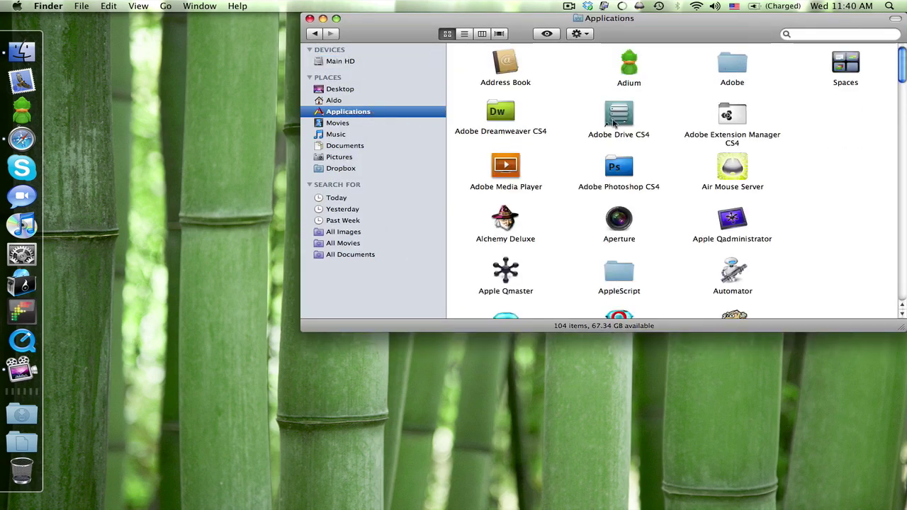
{"action": "scroll", "coordinate": [614, 124], "scroll_direction": "down", "scroll_amount": 10}
{"action": "scroll", "coordinate": [614, 124], "scroll_direction": "down", "scroll_amount": 3}
{"action": "scroll", "coordinate": [614, 124], "scroll_direction": "up", "scroll_amount": 10}
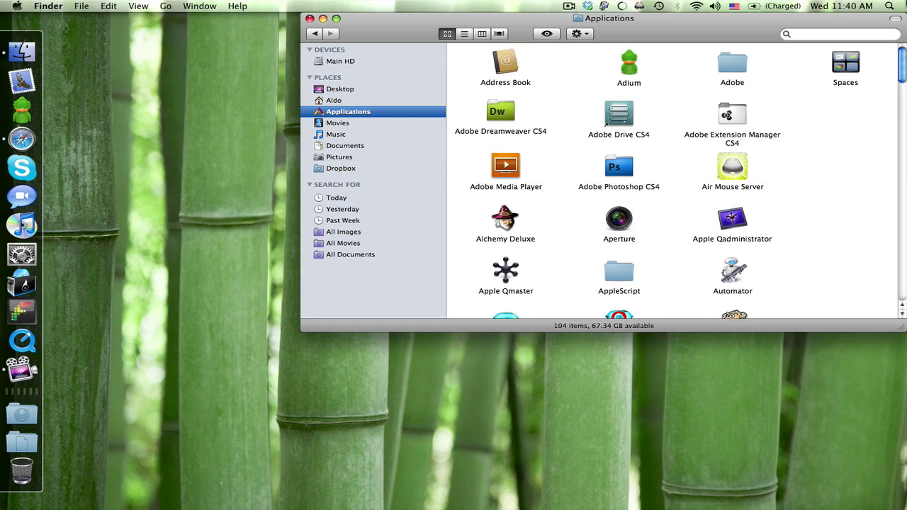
{"action": "left_click", "coordinate": [890, 5]}
{"action": "left_click", "coordinate": [890, 6]}
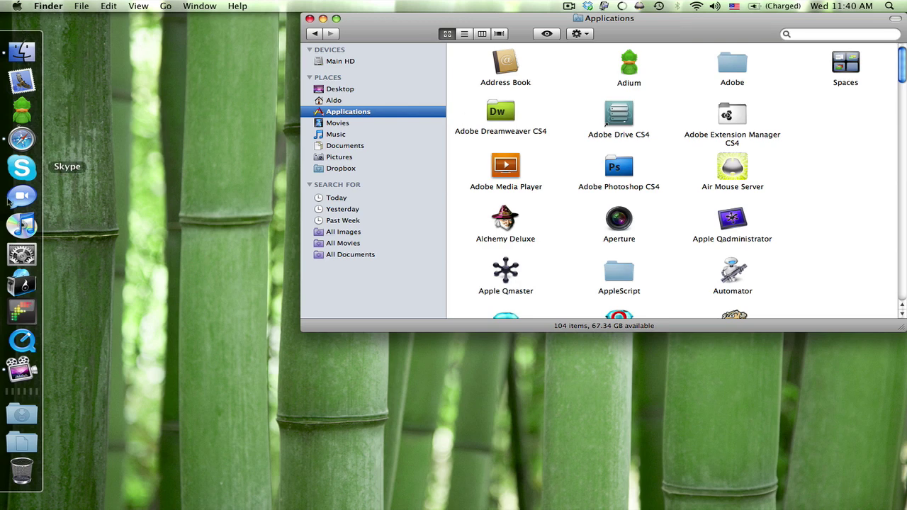
Step: Create a new desktop folder named 'Icons for Dock'
{"action": "right_click", "coordinate": [148, 156]}
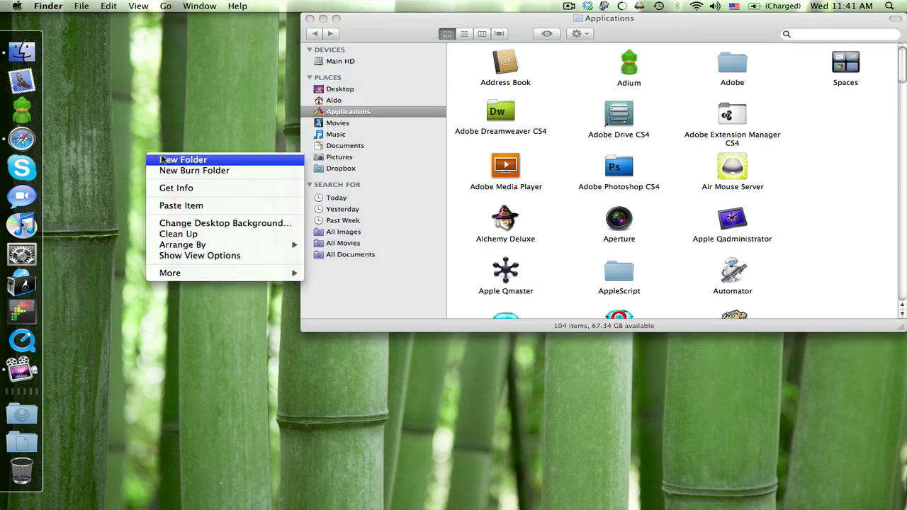
{"action": "left_click", "coordinate": [163, 159]}
{"action": "type", "text": "I"}
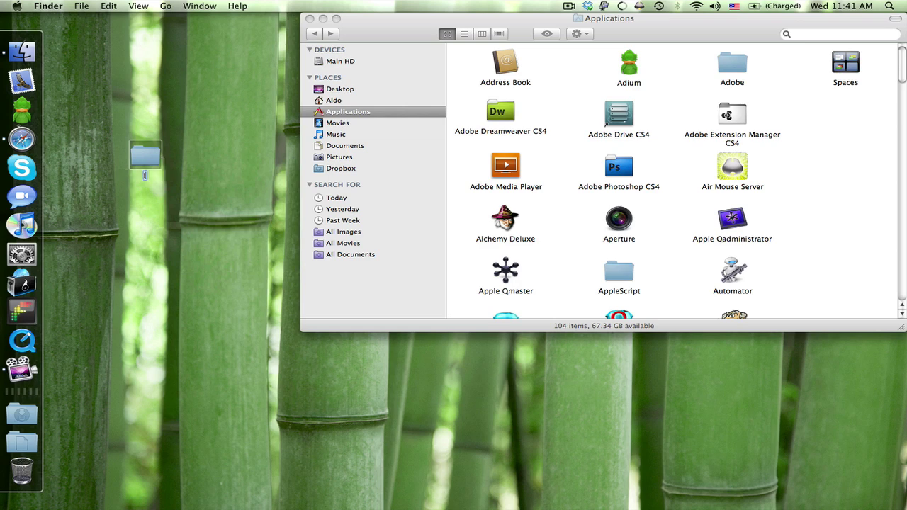
{"action": "type", "text": "cons for"}
{"action": "type", "text": " Dock"}
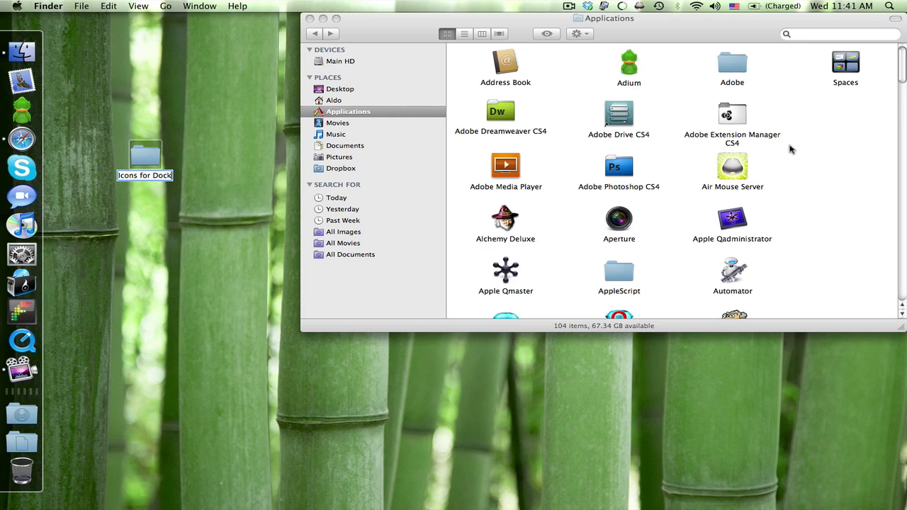
{"action": "left_click", "coordinate": [791, 150]}
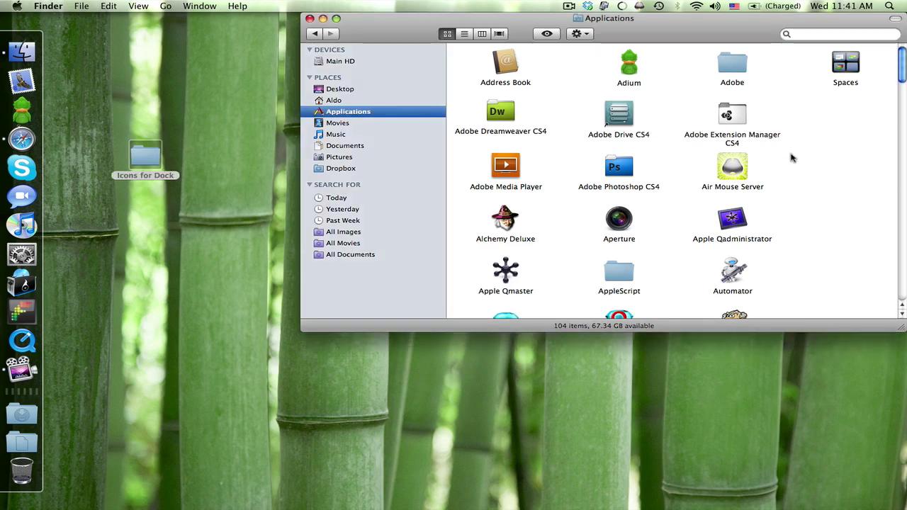
Step: Make aliases of fifteen apps, Adobe Dreamweaver CS4 to Big Money Deluxe, and move them into Icons for Dock
{"action": "scroll", "coordinate": [795, 112], "scroll_direction": "down", "scroll_amount": 2}
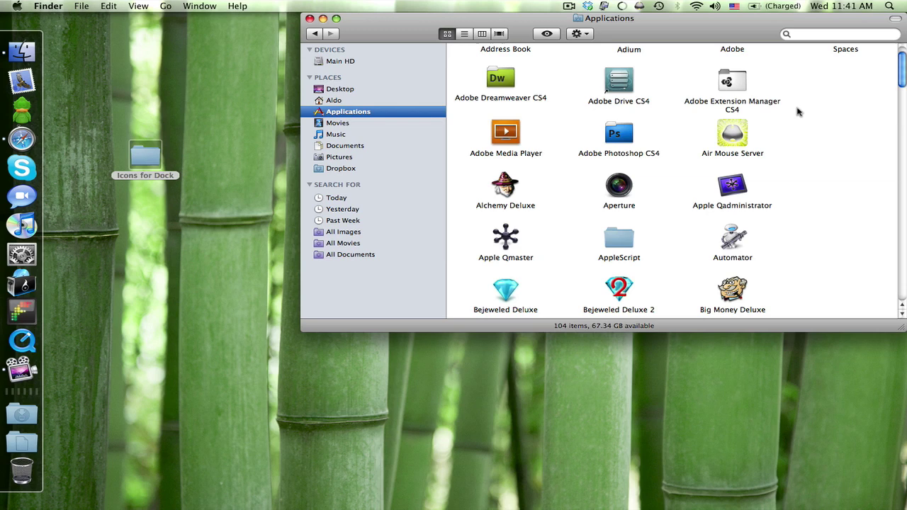
{"action": "left_click_drag", "start_coordinate": [792, 74], "coordinate": [515, 285]}
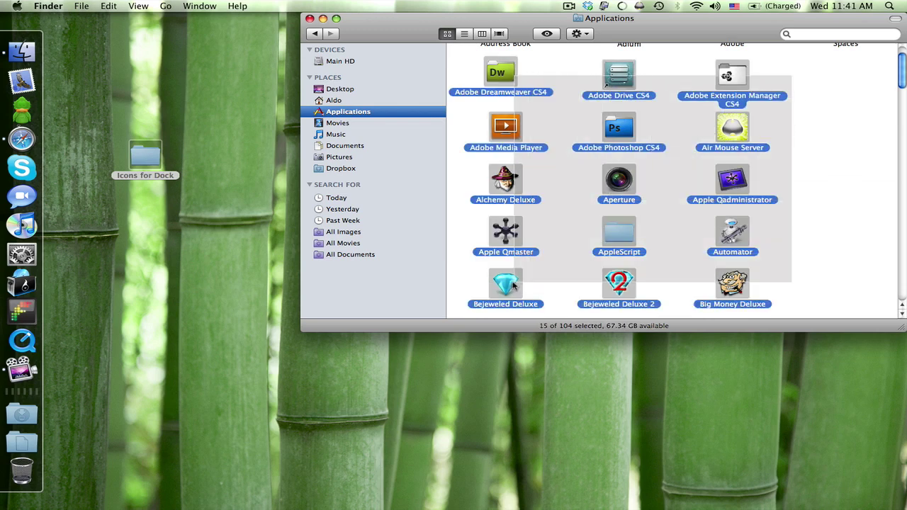
{"action": "right_click", "coordinate": [512, 292]}
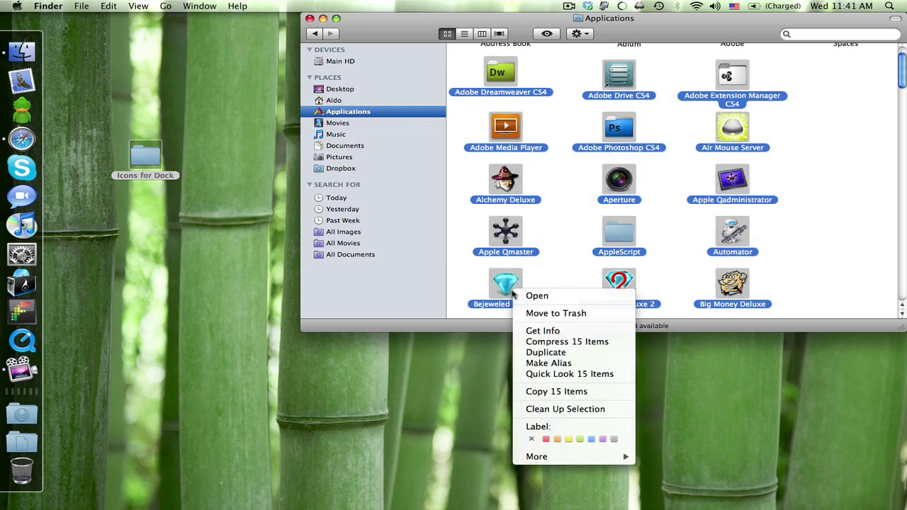
{"action": "left_click", "coordinate": [537, 364]}
{"action": "left_click_drag", "start_coordinate": [748, 151], "coordinate": [149, 159]}
{"action": "double_click", "coordinate": [145, 156]}
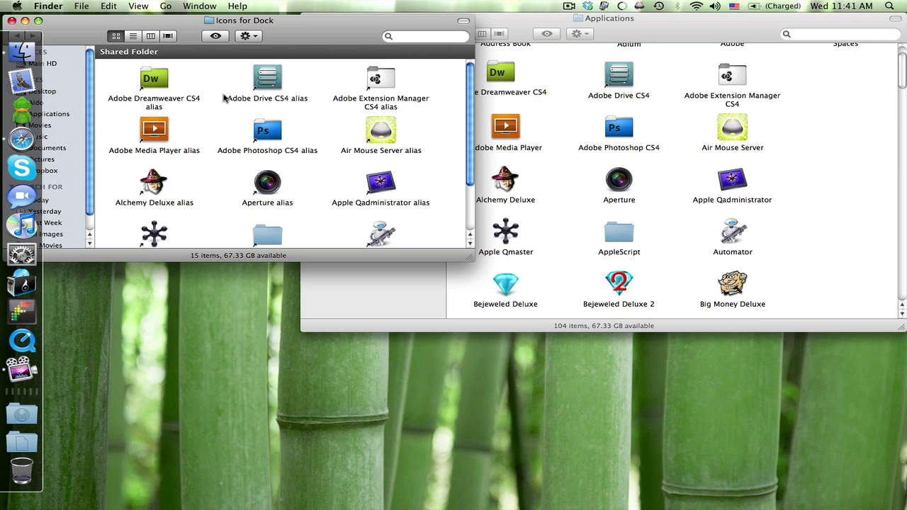
{"action": "left_click_drag", "start_coordinate": [90, 21], "coordinate": [170, 19]}
Step: Move the Icons for Dock folder from the desktop into Main HD, then drag it onto the Dock
{"action": "left_click", "coordinate": [92, 19]}
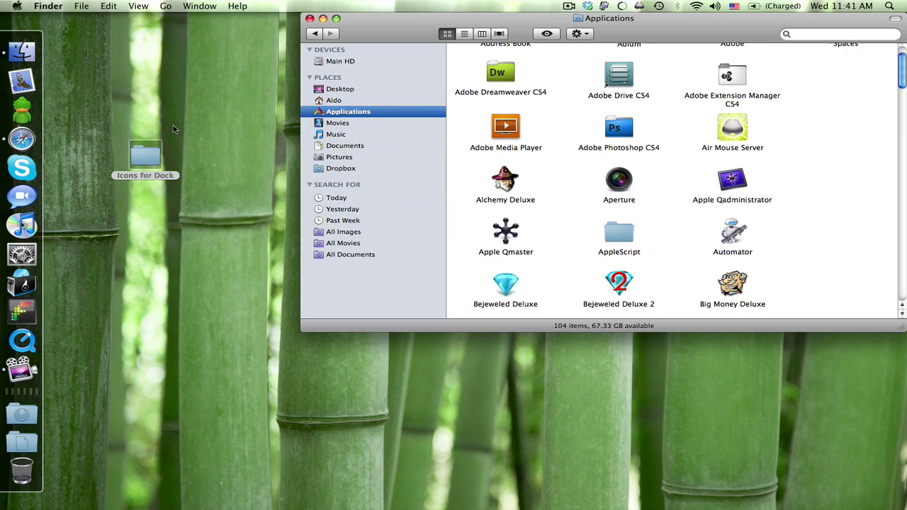
{"action": "left_click", "coordinate": [150, 152]}
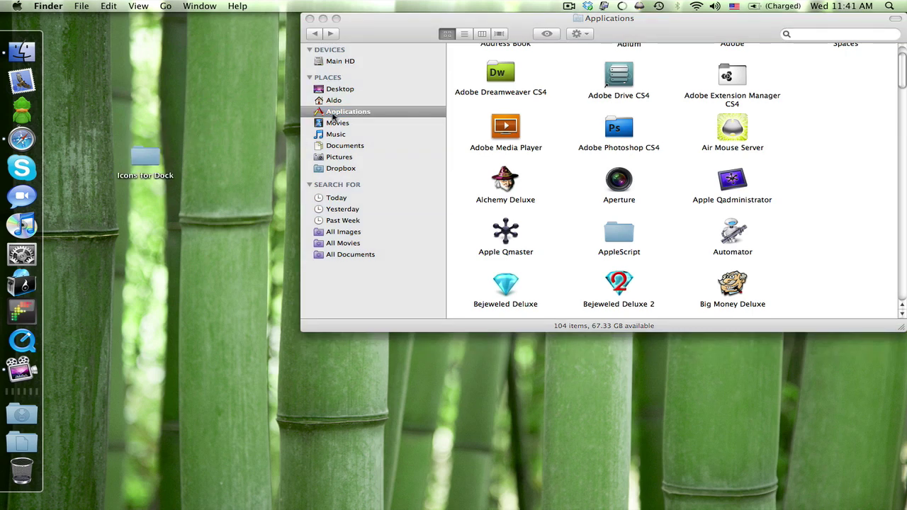
{"action": "left_click", "coordinate": [342, 61]}
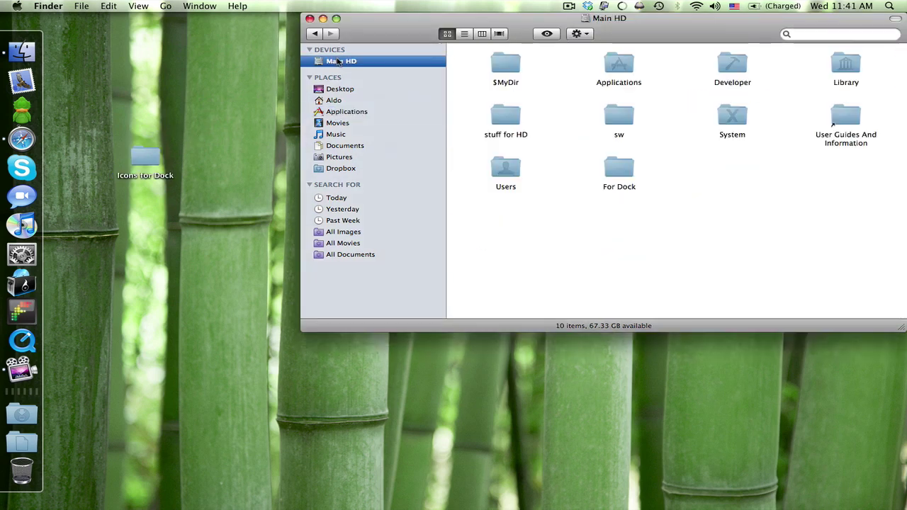
{"action": "left_click_drag", "start_coordinate": [157, 156], "coordinate": [740, 171]}
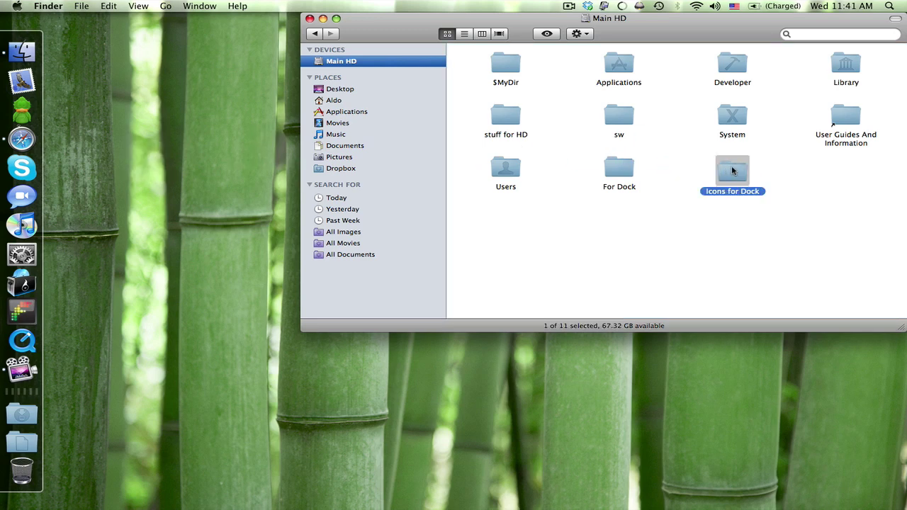
{"action": "left_click_drag", "start_coordinate": [733, 170], "coordinate": [27, 417]}
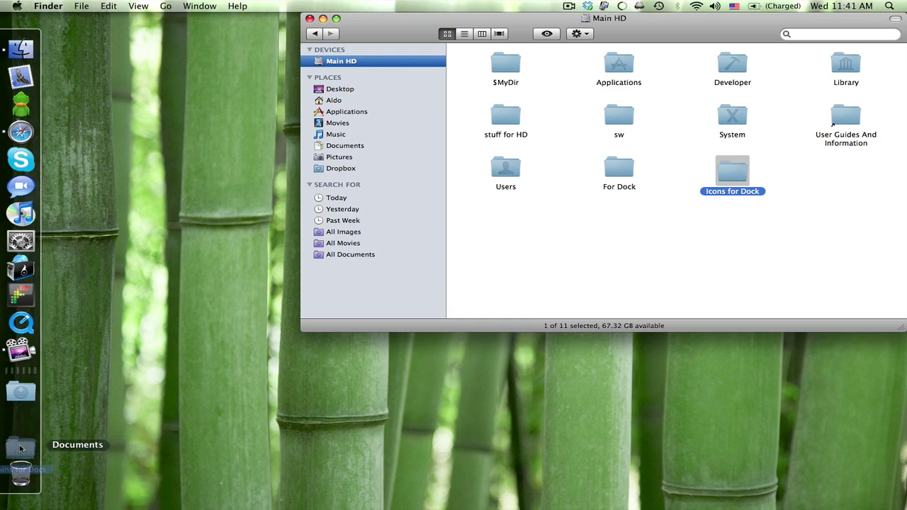
{"action": "left_click_drag", "start_coordinate": [27, 417], "coordinate": [20, 448]}
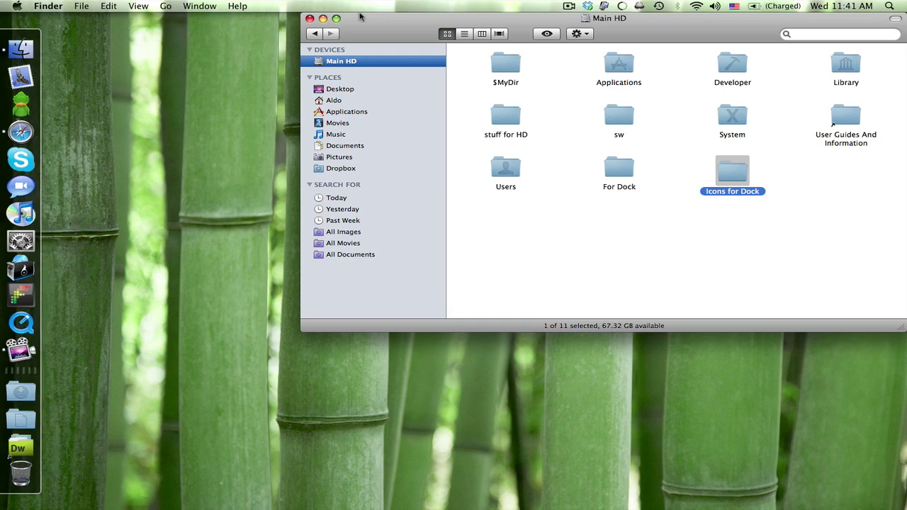
Step: Close Main HD and check the Icons for Dock stack's aliases, including opening it in Finder
{"action": "left_click", "coordinate": [311, 19]}
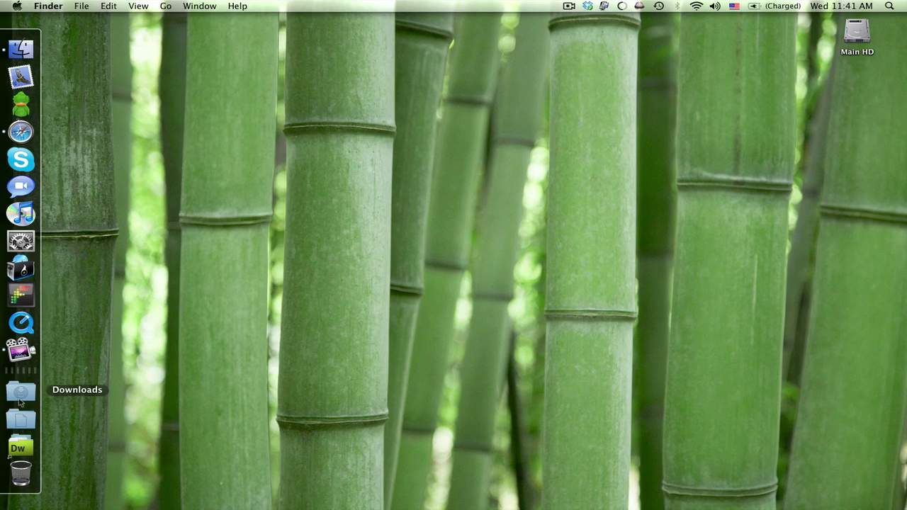
{"action": "left_click", "coordinate": [13, 452]}
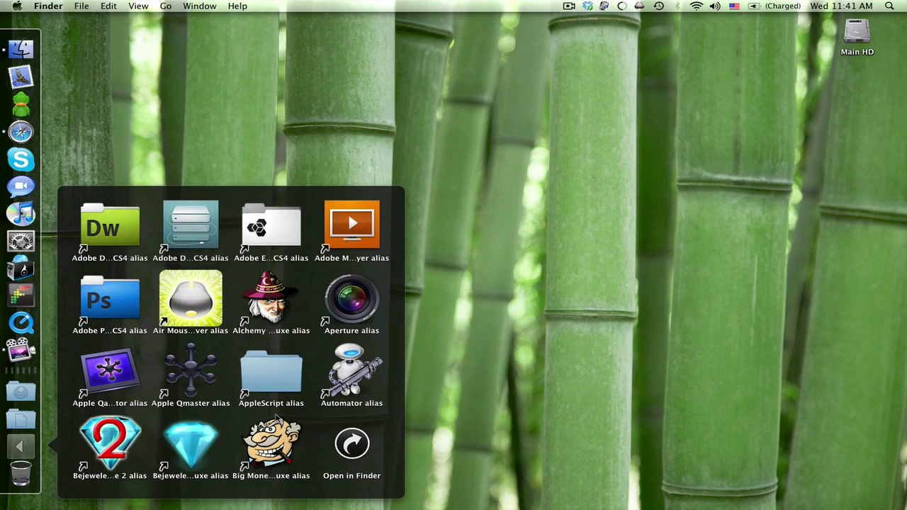
{"action": "left_click", "coordinate": [354, 445]}
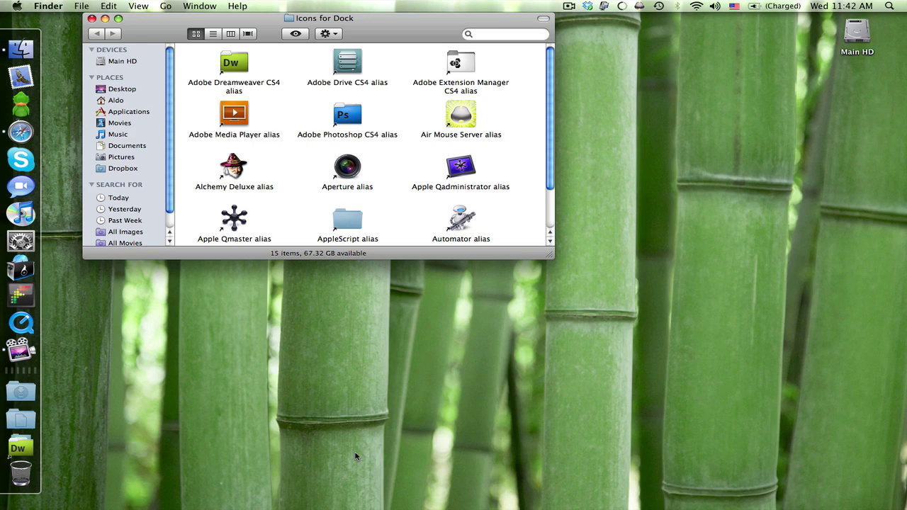
{"action": "scroll", "coordinate": [436, 119], "scroll_direction": "down", "scroll_amount": 3}
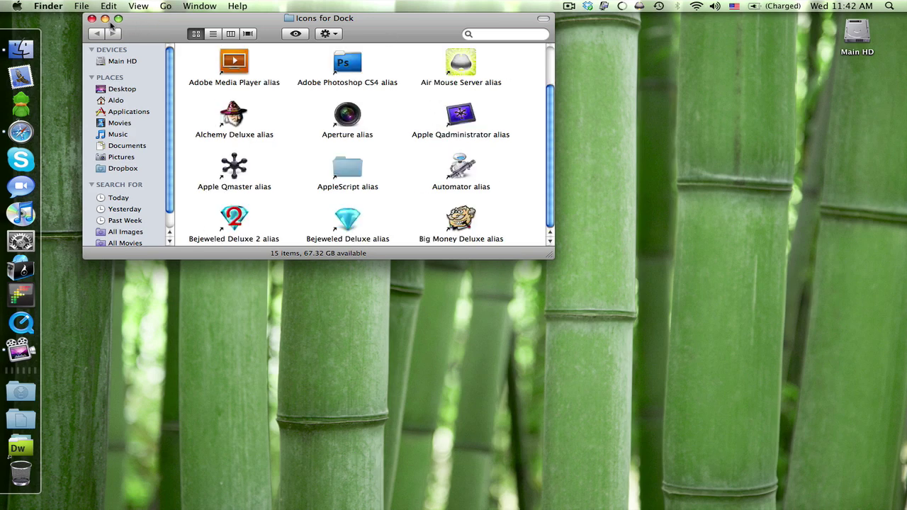
{"action": "left_click", "coordinate": [92, 19]}
{"action": "left_click", "coordinate": [21, 446]}
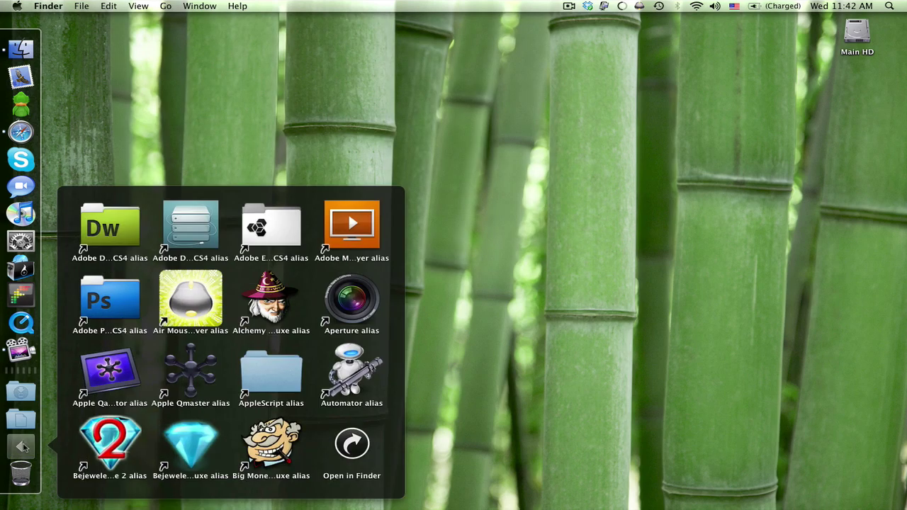
{"action": "left_click", "coordinate": [21, 446]}
Step: Switch the stack's content view to Grid, then to List, and open it to check the list
{"action": "right_click", "coordinate": [22, 447]}
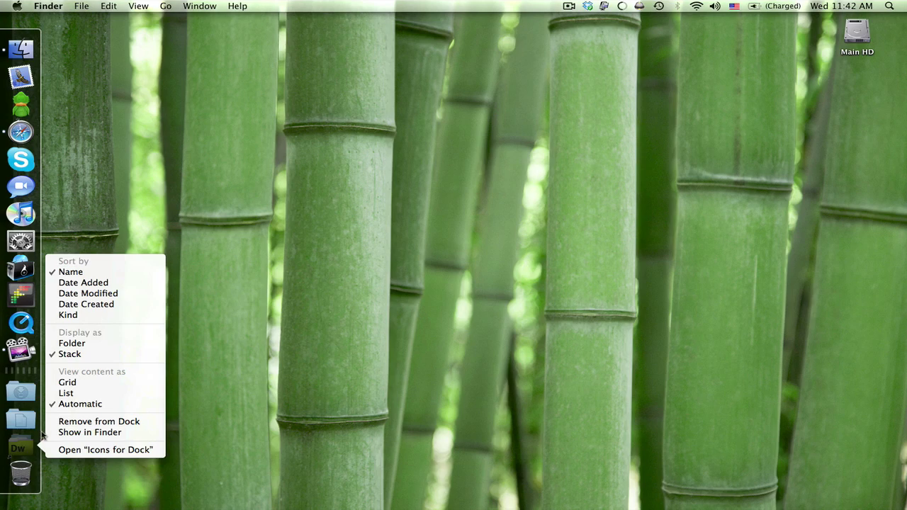
{"action": "left_click", "coordinate": [76, 384]}
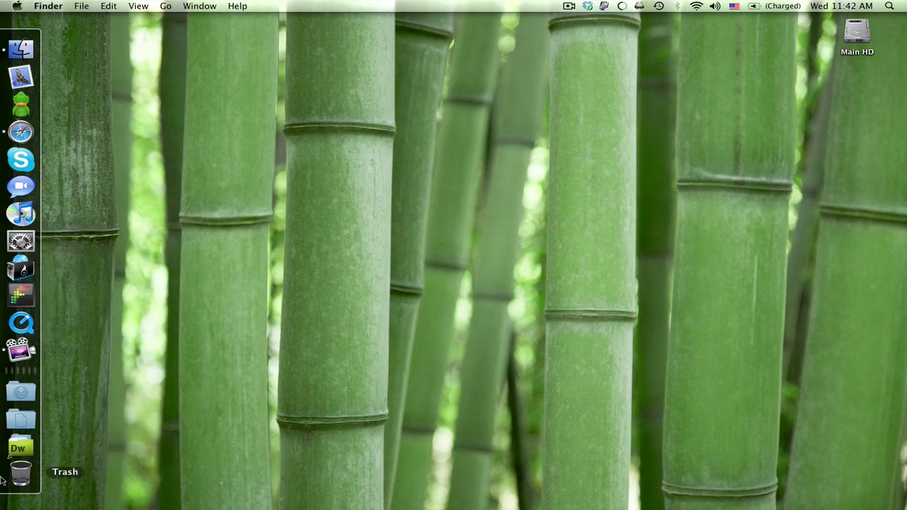
{"action": "left_click", "coordinate": [13, 449]}
{"action": "right_click", "coordinate": [13, 449]}
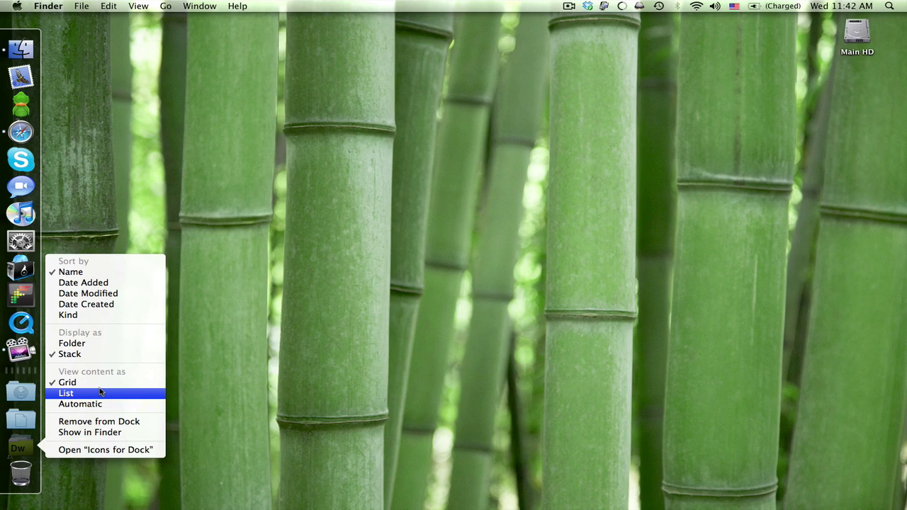
{"action": "left_click", "coordinate": [100, 392]}
{"action": "left_click", "coordinate": [27, 446]}
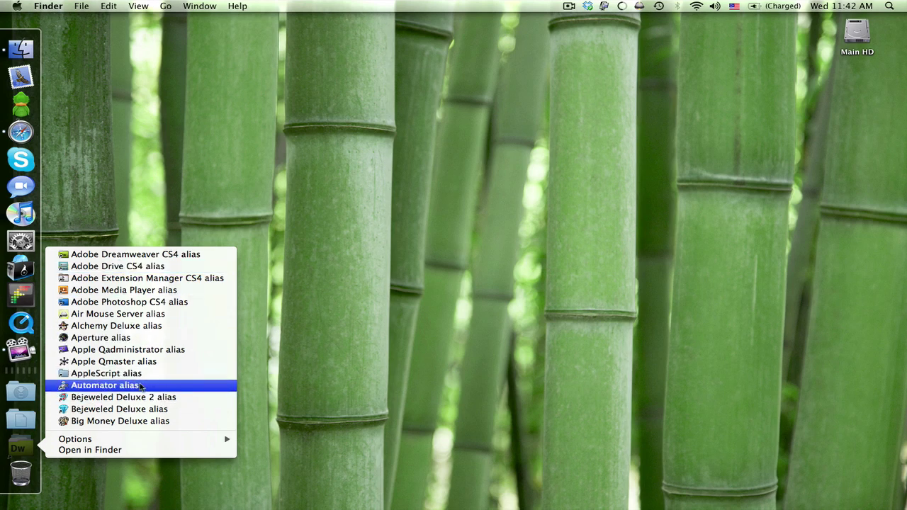
Step: Set the Icons for Dock Dock item to Display as Folder
{"action": "left_click", "coordinate": [407, 369]}
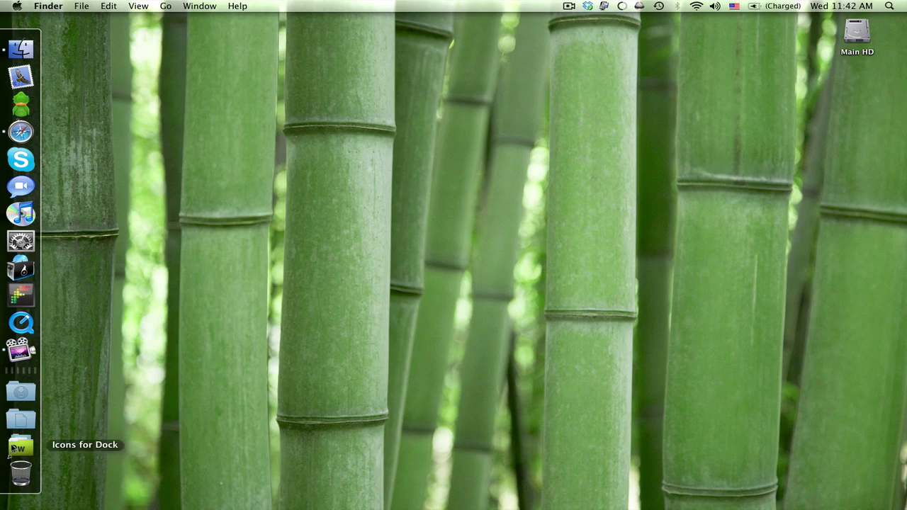
{"action": "right_click", "coordinate": [13, 448]}
{"action": "left_click", "coordinate": [367, 401]}
{"action": "right_click", "coordinate": [25, 454]}
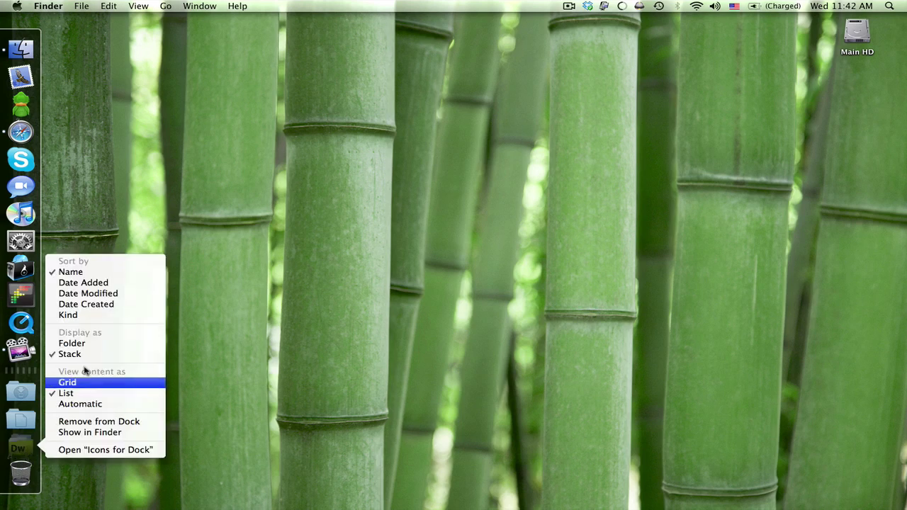
{"action": "left_click", "coordinate": [71, 343]}
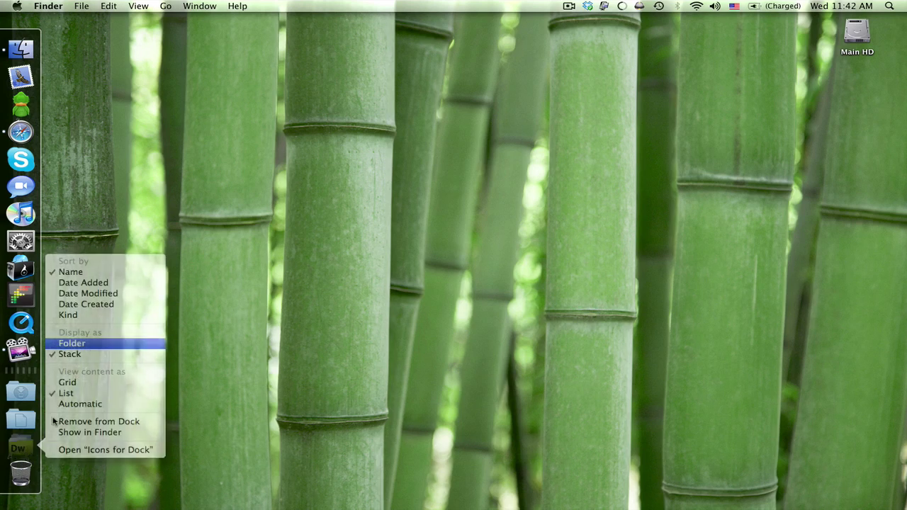
{"action": "right_click", "coordinate": [29, 444]}
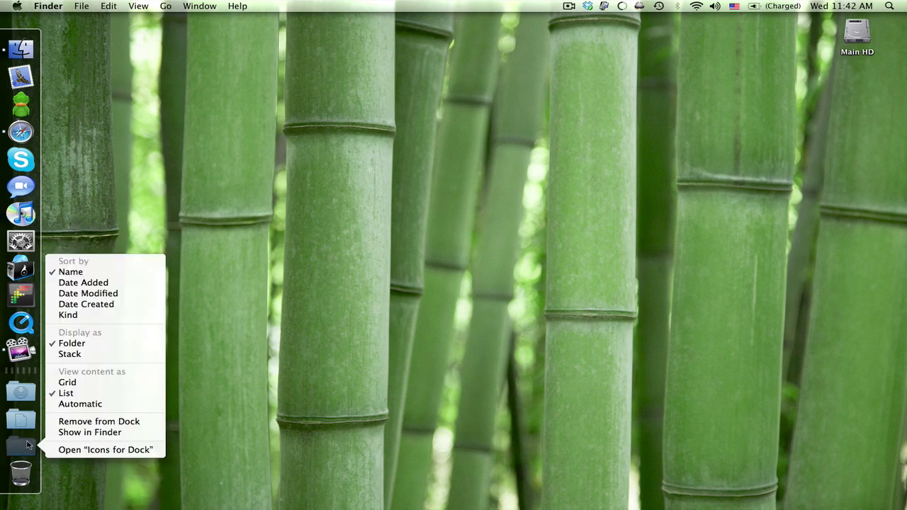
{"action": "left_click", "coordinate": [324, 326]}
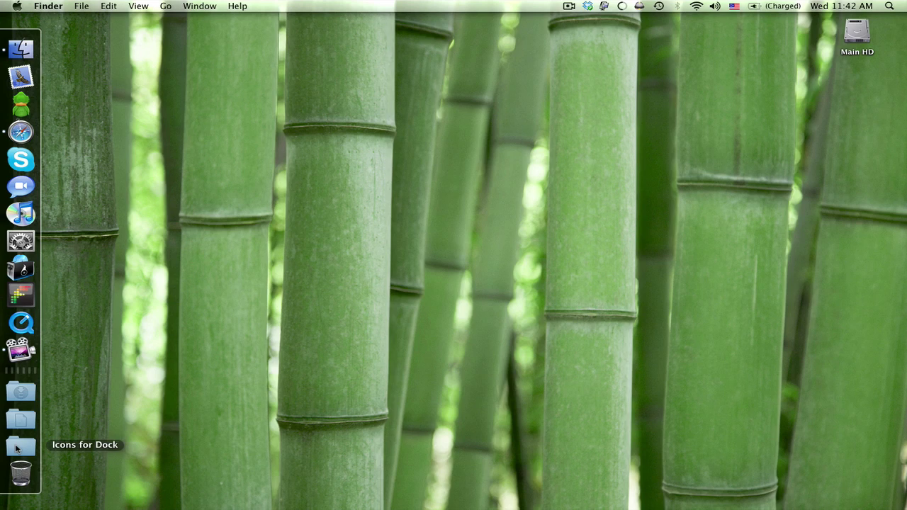
Step: Open Get Info for Icons for Dock in Main HD, then show Applications in the Finder window
{"action": "double_click", "coordinate": [857, 32]}
{"action": "left_click", "coordinate": [728, 170]}
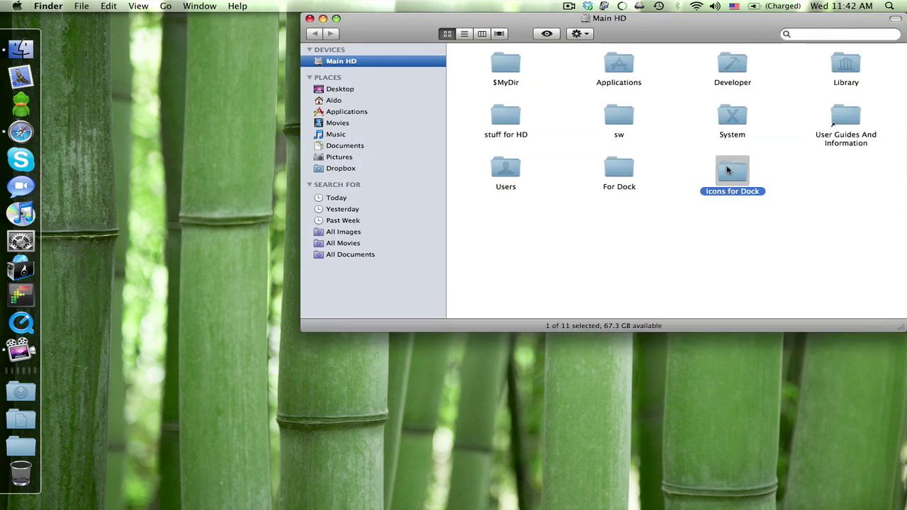
{"action": "right_click", "coordinate": [727, 174]}
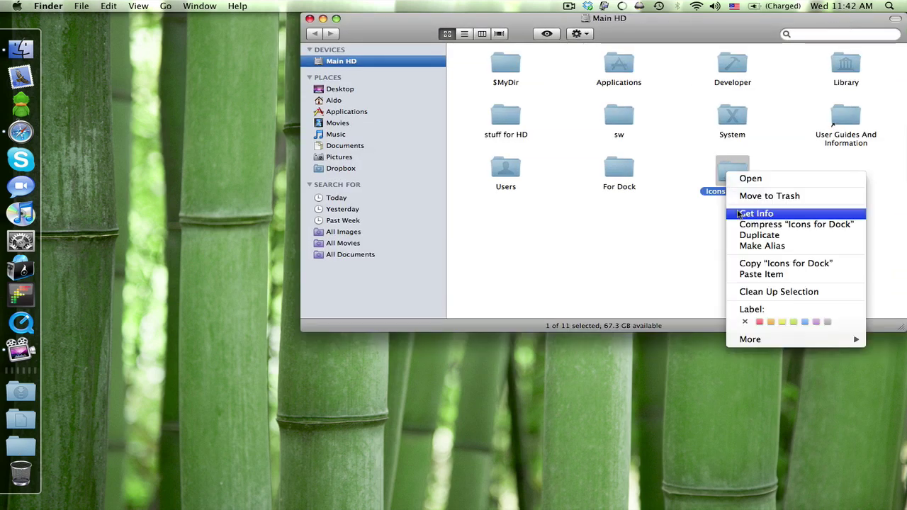
{"action": "left_click", "coordinate": [738, 213]}
{"action": "left_click", "coordinate": [603, 248]}
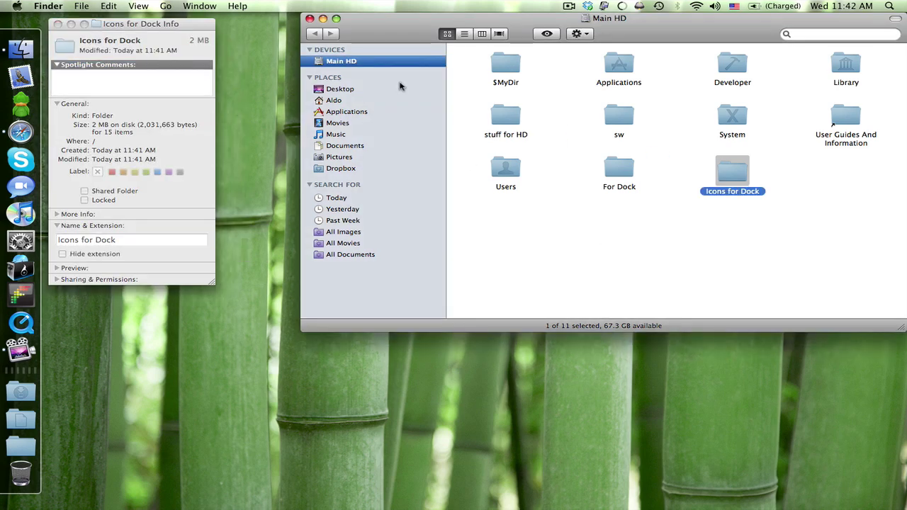
{"action": "left_click", "coordinate": [356, 117]}
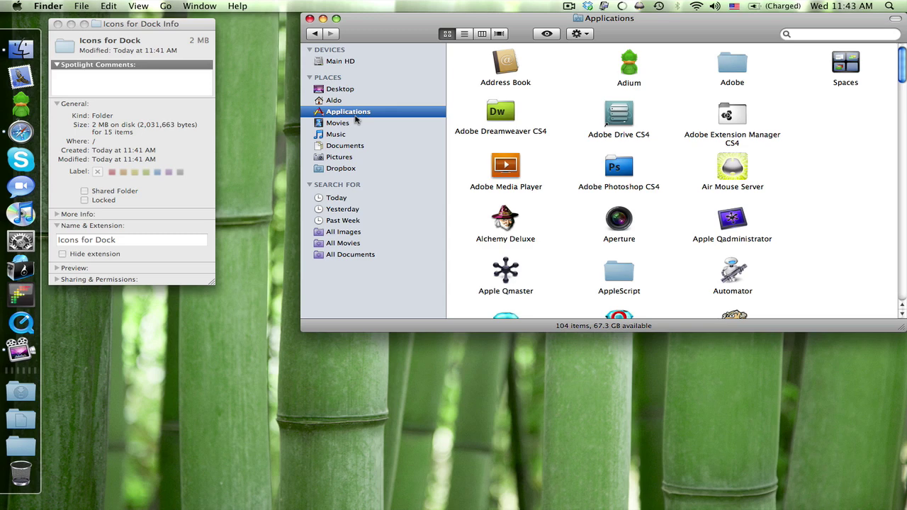
Step: Open Air Mouse Server's info panel and select its icon to copy
{"action": "left_click", "coordinate": [737, 178]}
{"action": "right_click", "coordinate": [737, 179]}
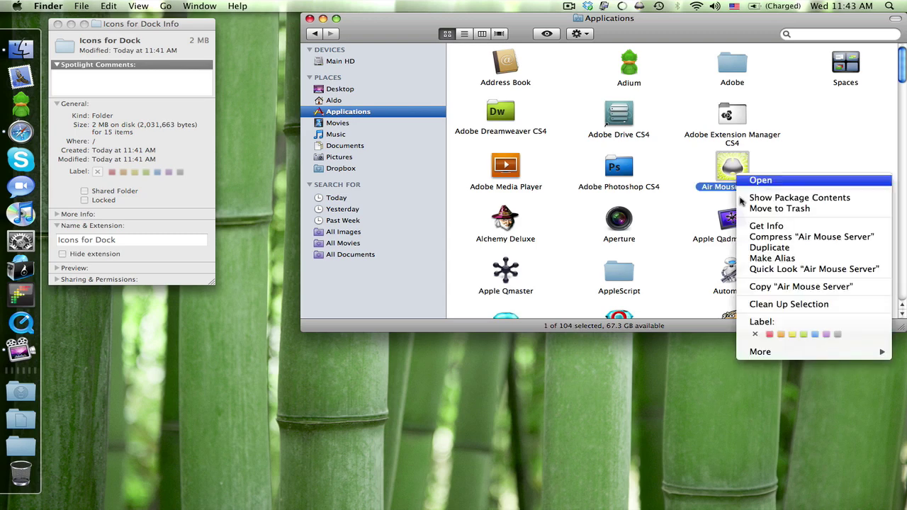
{"action": "left_click", "coordinate": [751, 230]}
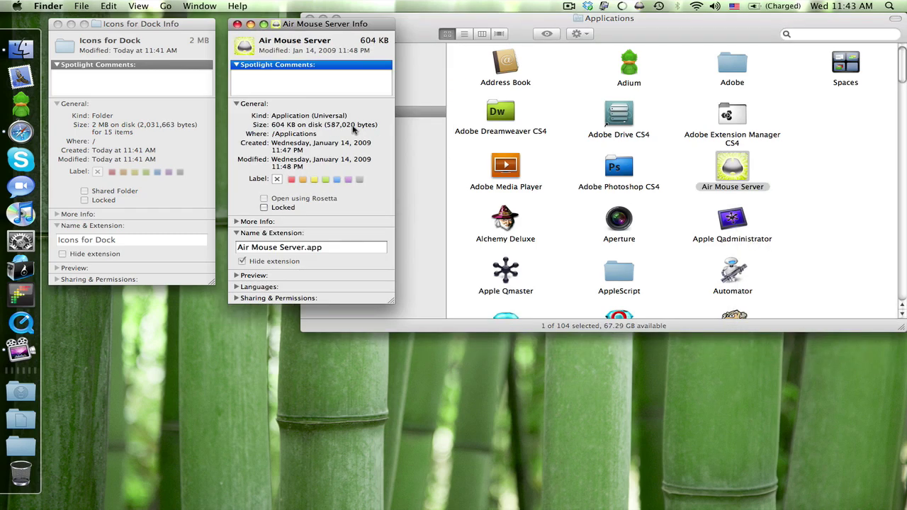
{"action": "left_click", "coordinate": [111, 41]}
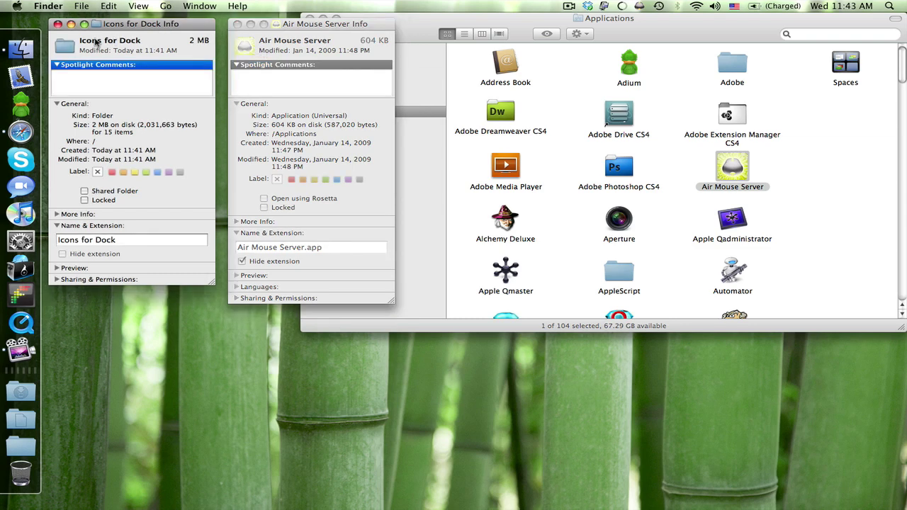
{"action": "left_click", "coordinate": [248, 54]}
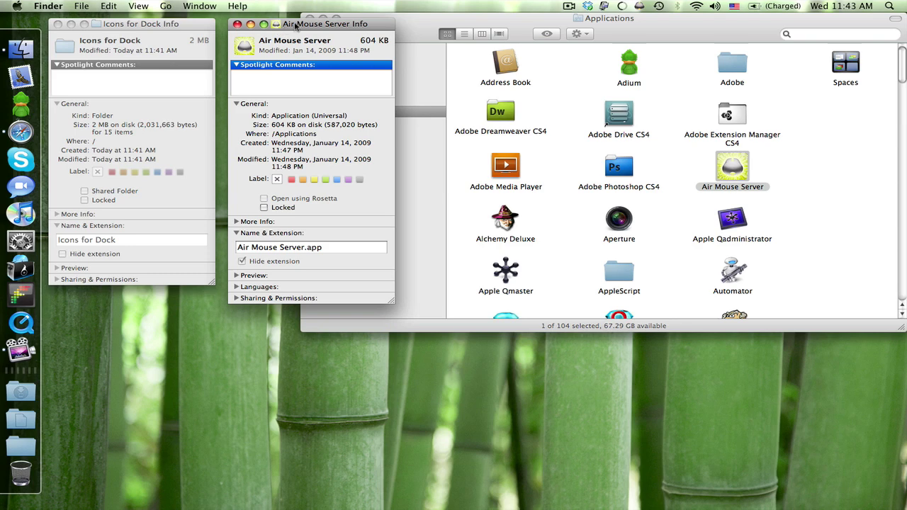
Step: Paste the Air Mouse Server icon onto the Icons for Dock folder and close its info panel
{"action": "left_click_drag", "start_coordinate": [294, 25], "coordinate": [339, 31]}
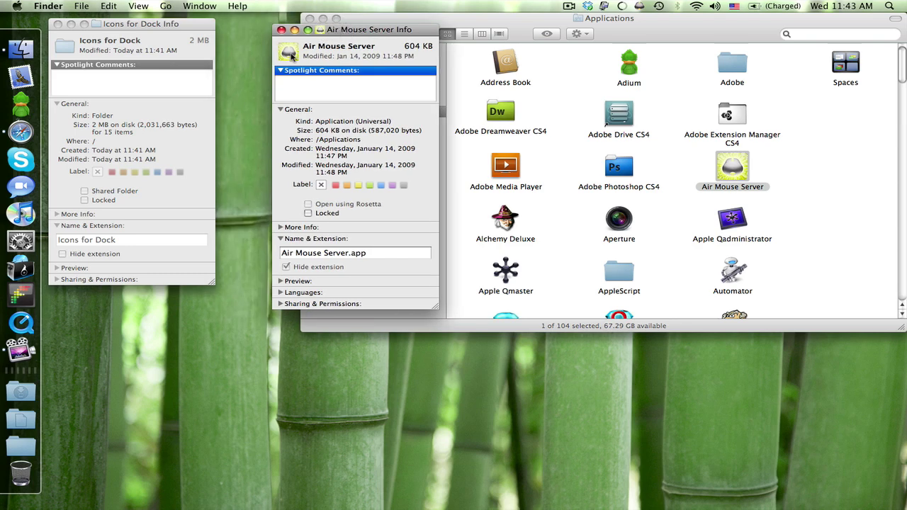
{"action": "left_click", "coordinate": [170, 28]}
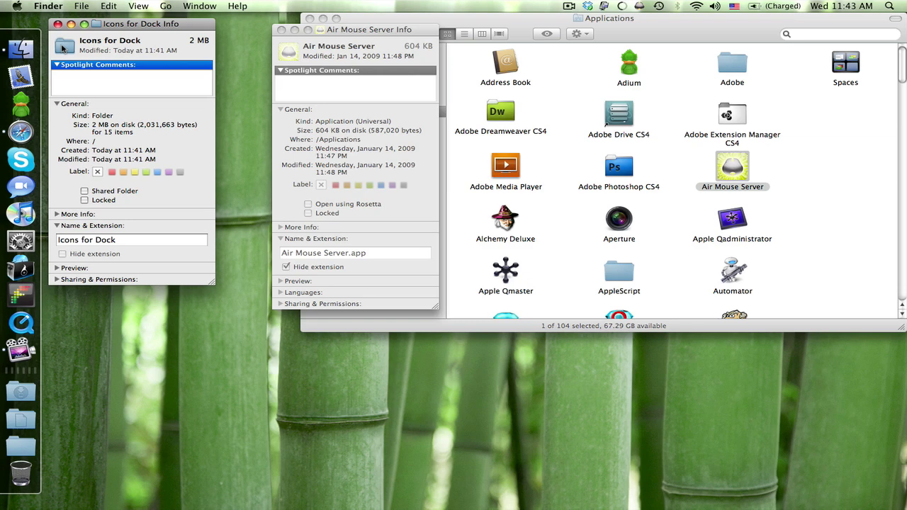
{"action": "key", "text": "super+v"}
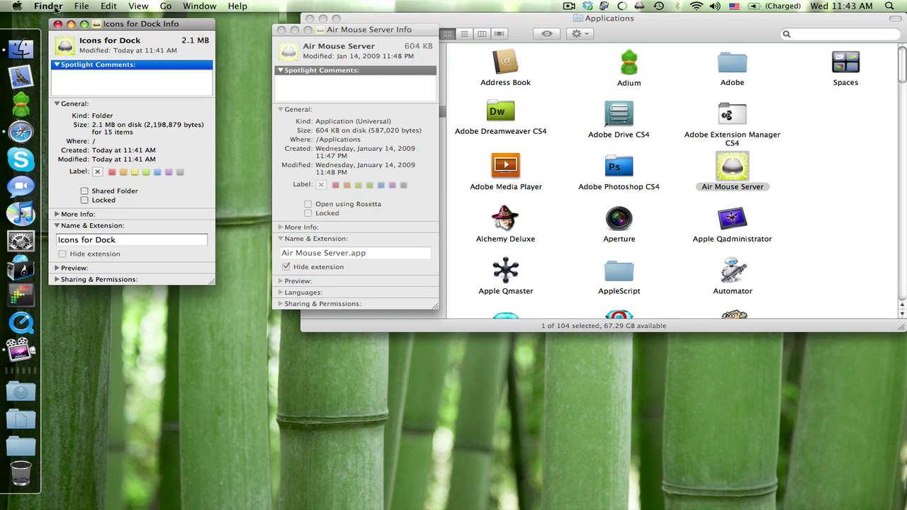
{"action": "left_click", "coordinate": [59, 24]}
Step: Close the Air Mouse Server info panel and drag the re-iconed Icons for Dock folder from Main HD into the Dock
{"action": "left_click", "coordinate": [281, 29]}
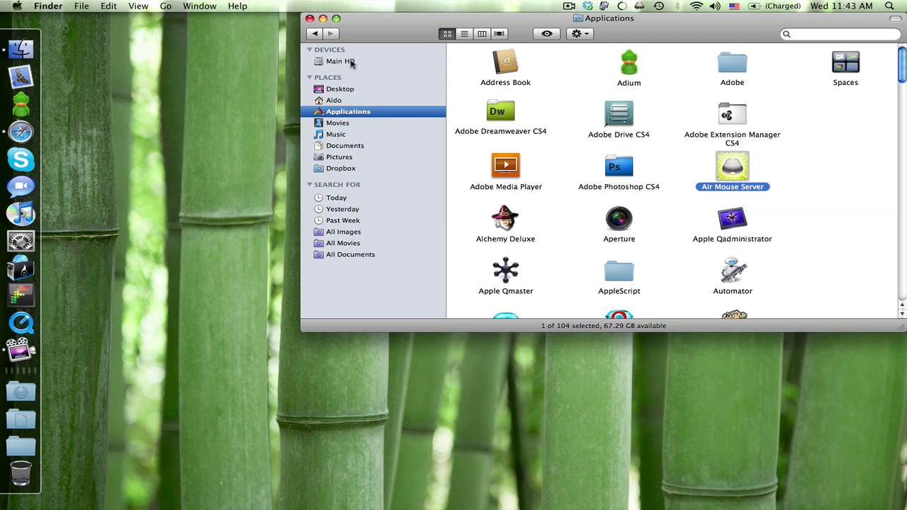
{"action": "left_click", "coordinate": [351, 63]}
{"action": "left_click", "coordinate": [734, 177]}
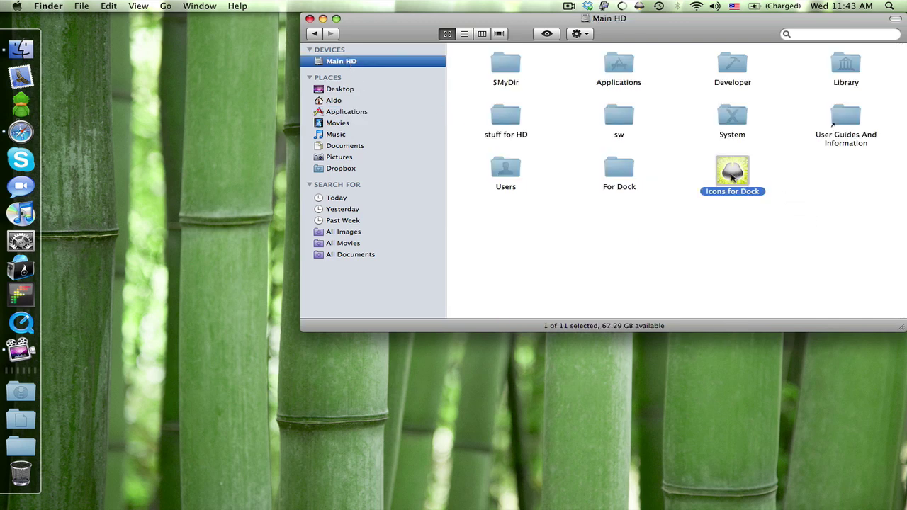
{"action": "left_click", "coordinate": [759, 211]}
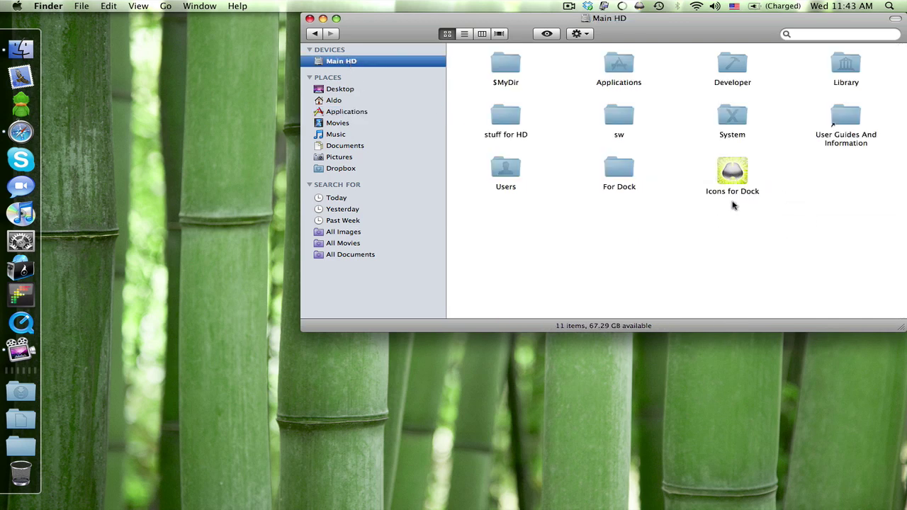
{"action": "left_click", "coordinate": [22, 450]}
{"action": "left_click", "coordinate": [24, 456]}
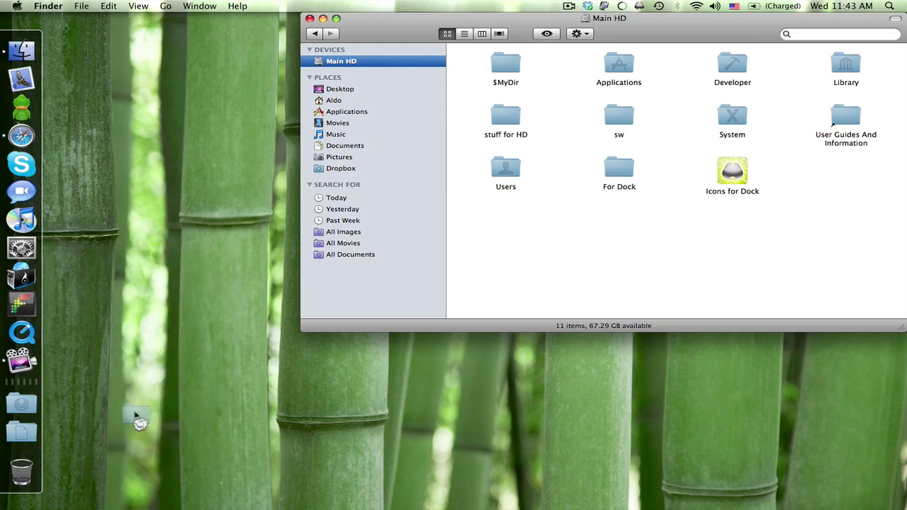
{"action": "left_click_drag", "start_coordinate": [732, 174], "coordinate": [19, 452]}
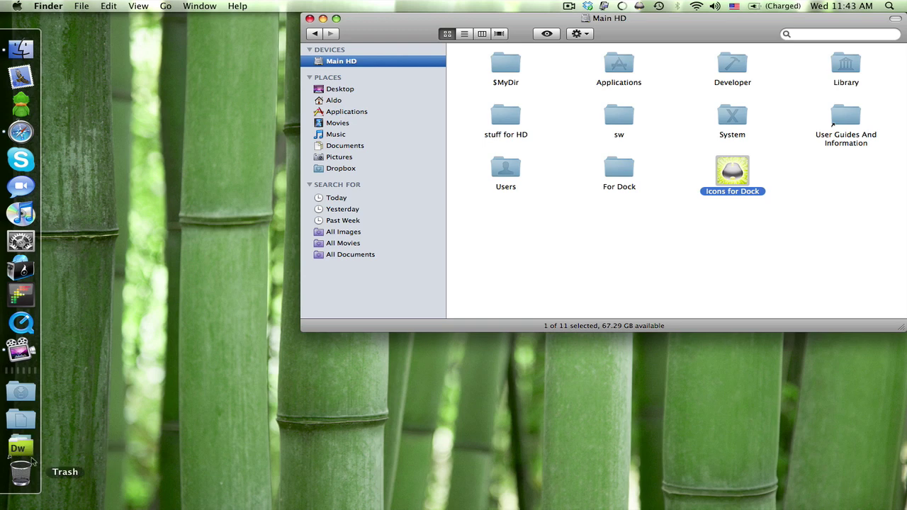
Step: Set the new Dock item to Display as Folder, showing the Air Mouse Server icon, and check its aliases
{"action": "right_click", "coordinate": [35, 446]}
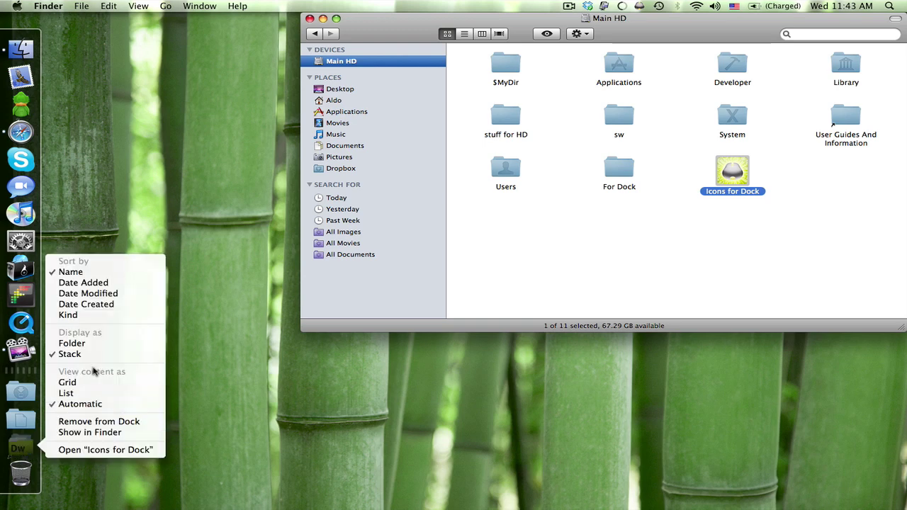
{"action": "left_click", "coordinate": [89, 344]}
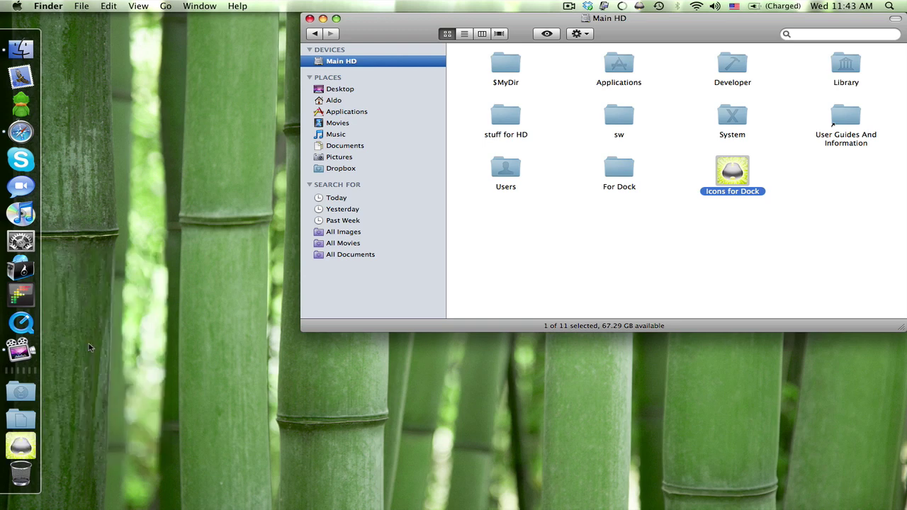
{"action": "left_click", "coordinate": [31, 453]}
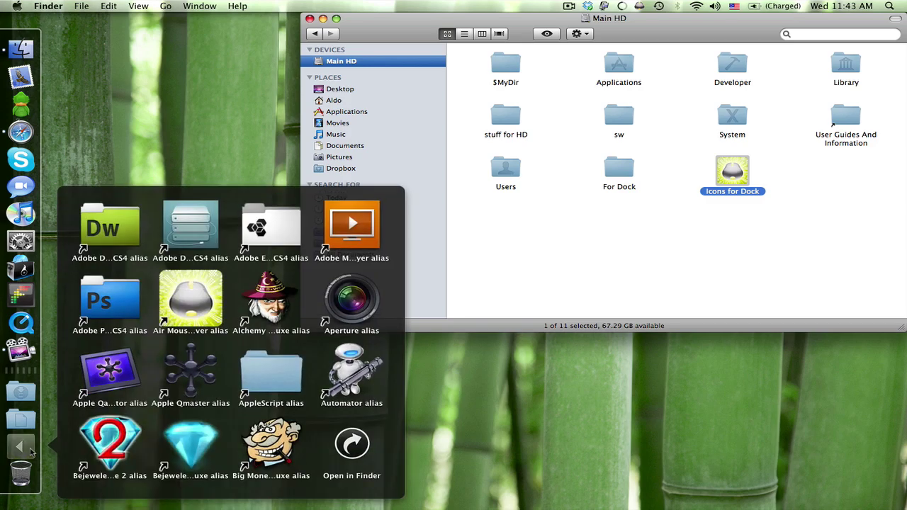
{"action": "left_click", "coordinate": [31, 454]}
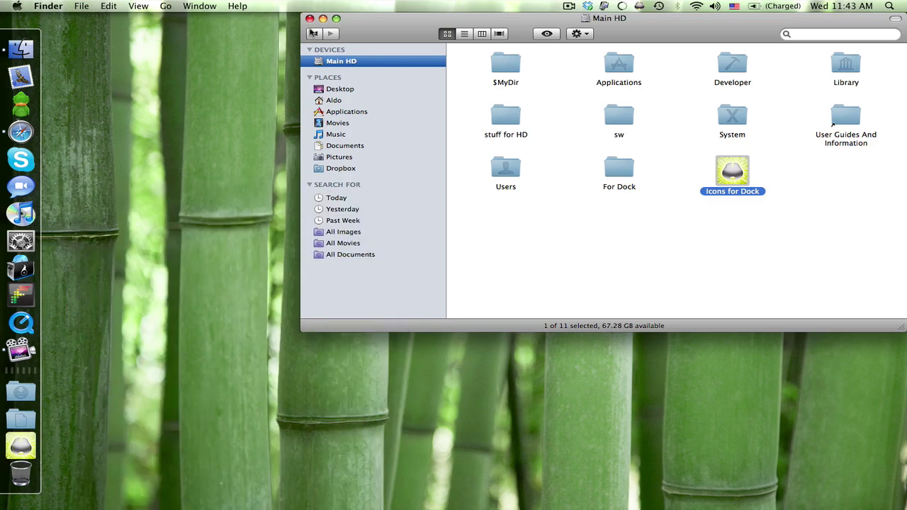
{"action": "left_click", "coordinate": [310, 19]}
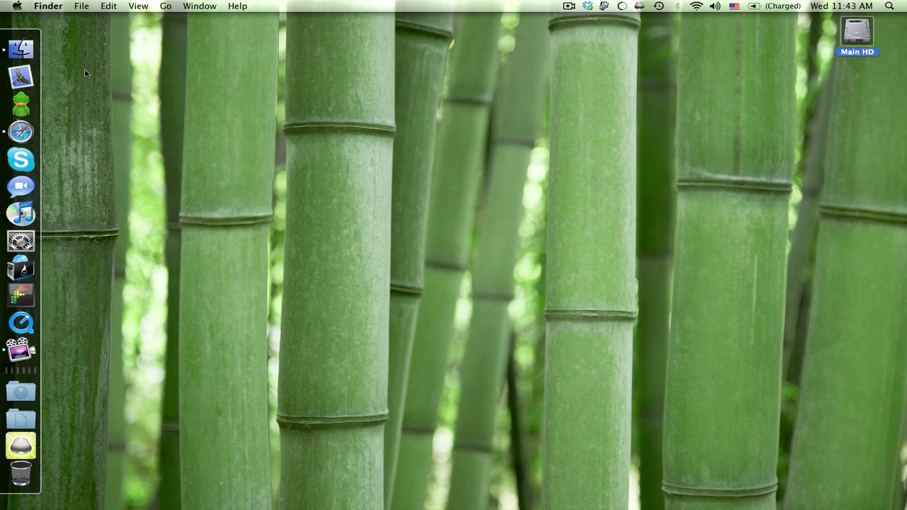
{"action": "left_click", "coordinate": [150, 156]}
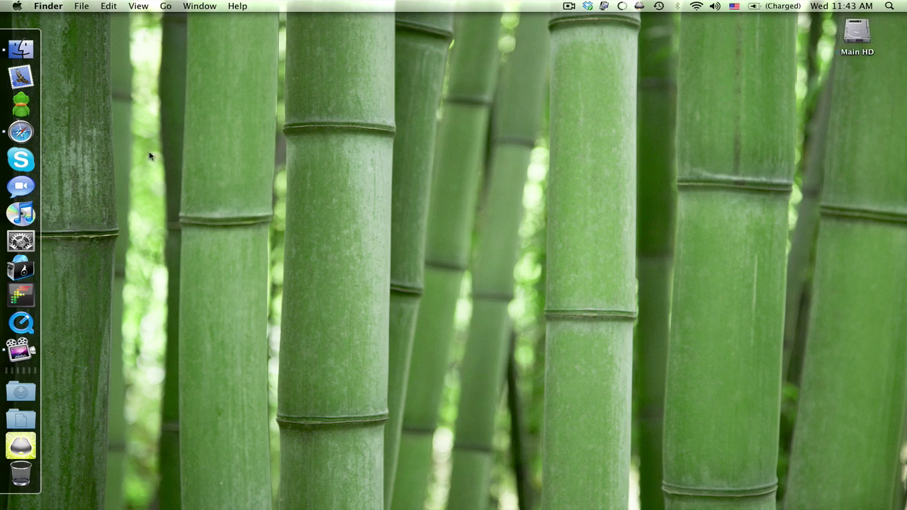